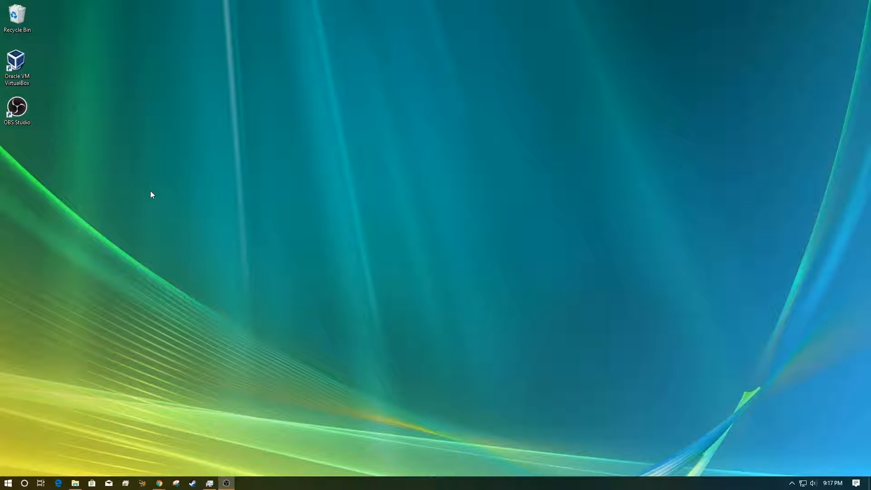
- Add the Seagate (F:) drive as the File History backup drive in the Windows Update & Security settings
left_click(8, 483)
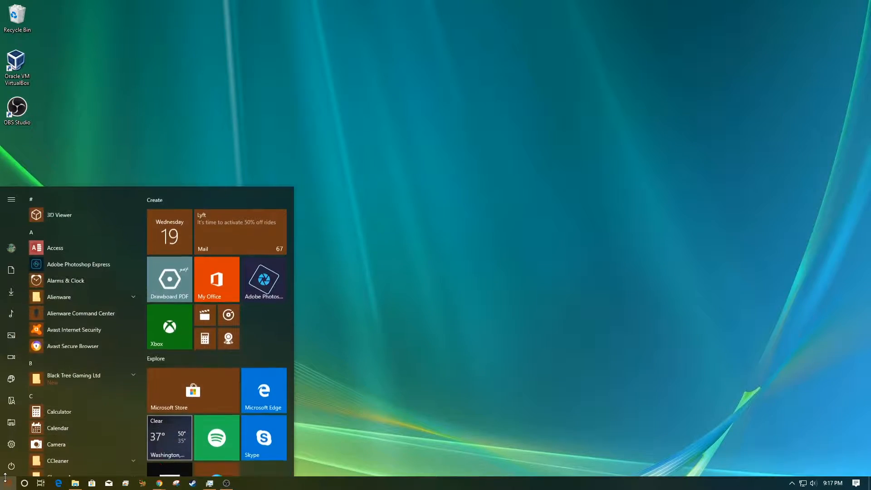
left_click(8, 447)
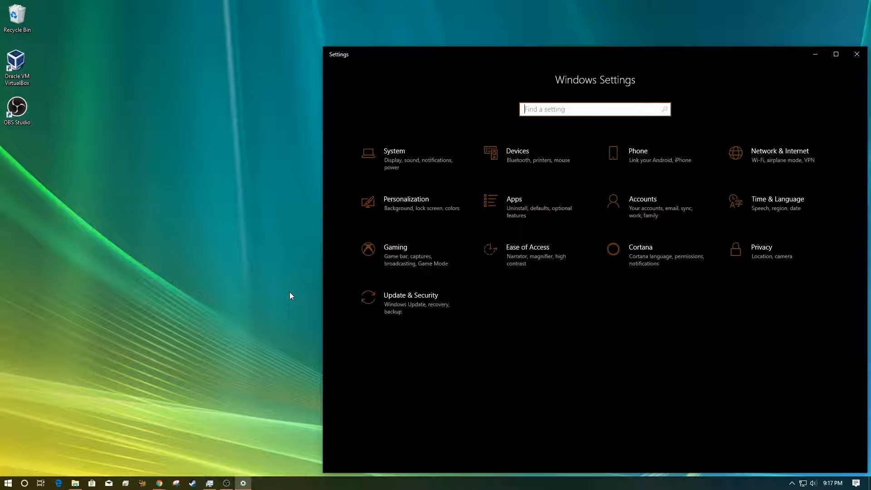
left_click(445, 291)
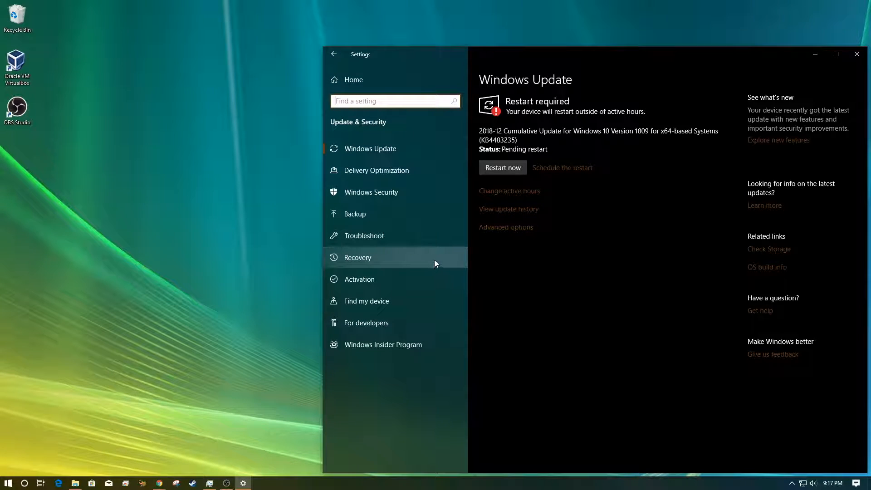
left_click(417, 222)
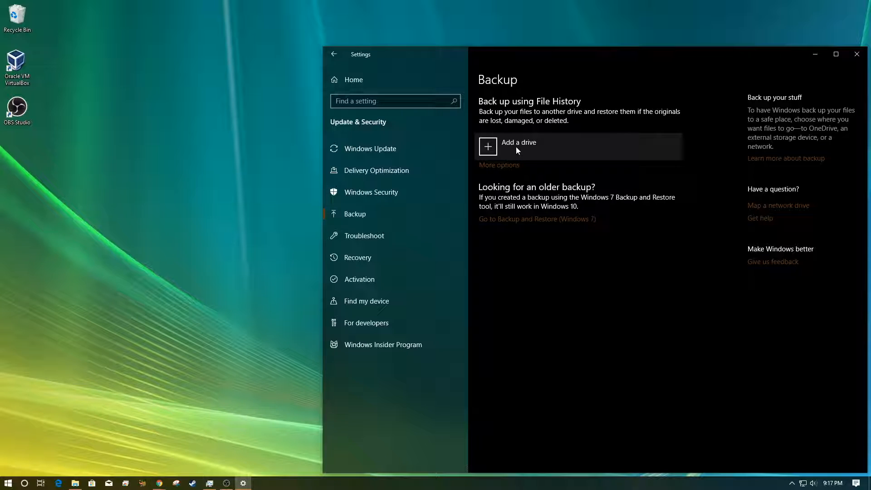
left_click(516, 147)
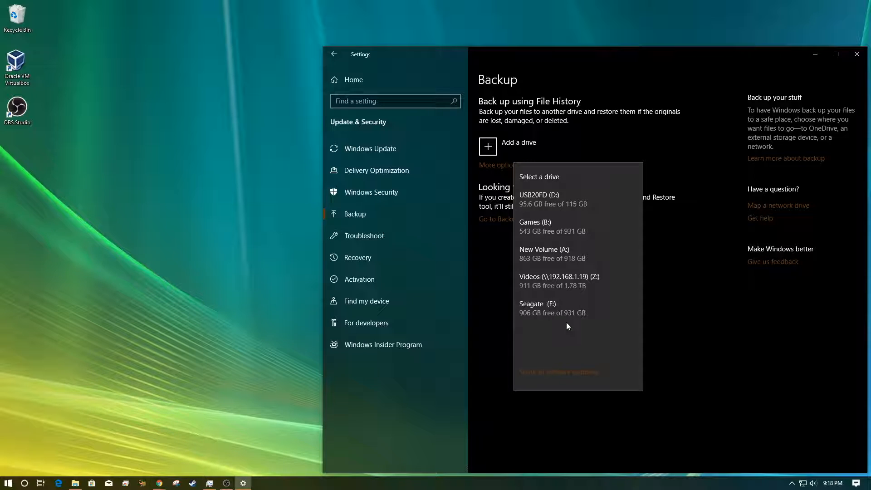
left_click(565, 309)
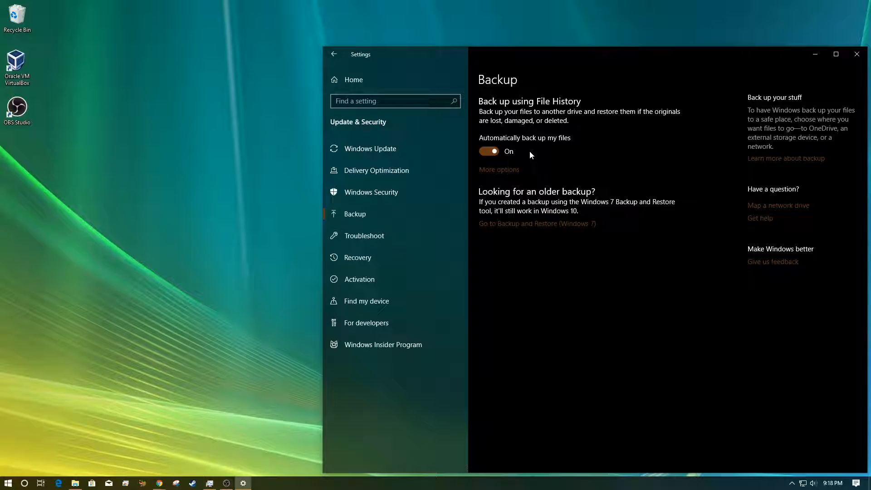
- Set File History to back up files daily after reviewing the included folders, and start a backup immediately
left_click(516, 168)
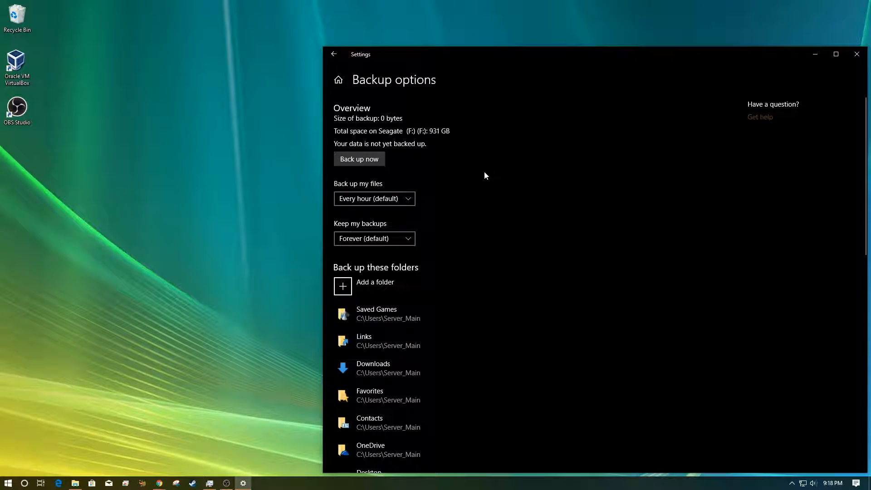
scroll(473, 185, "down", 5)
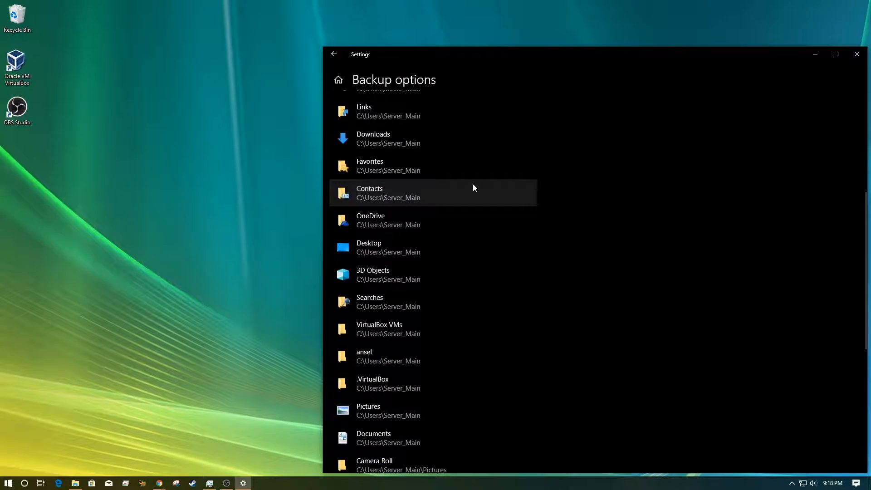
scroll(473, 185, "down", 4)
scroll(473, 184, "down", 2)
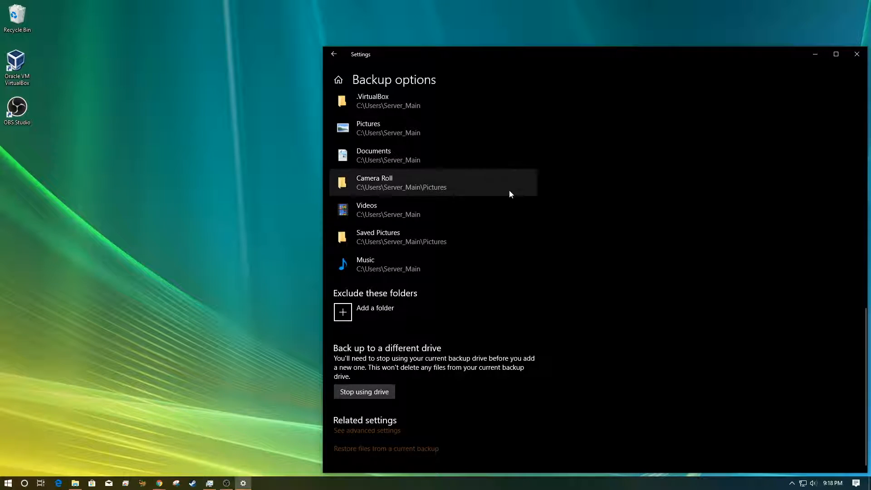
scroll(516, 181, "up", 7)
scroll(516, 184, "up", 2)
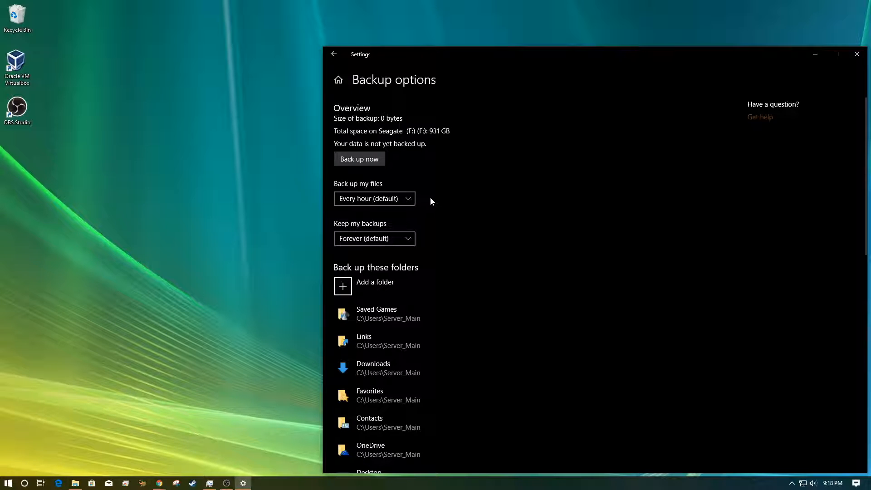
left_click(409, 200)
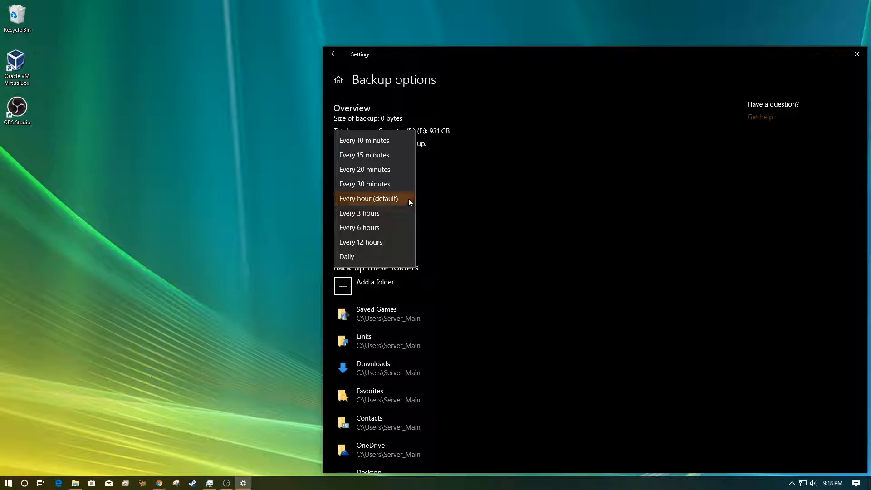
left_click(385, 257)
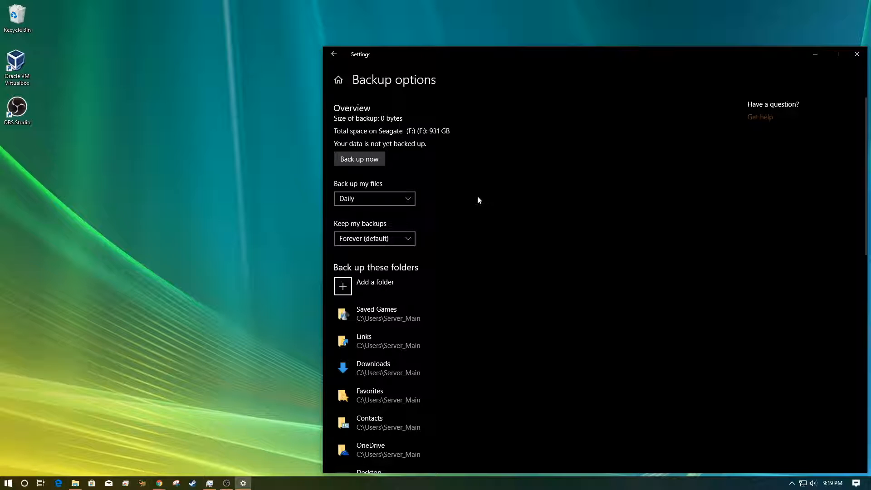
left_click(379, 160)
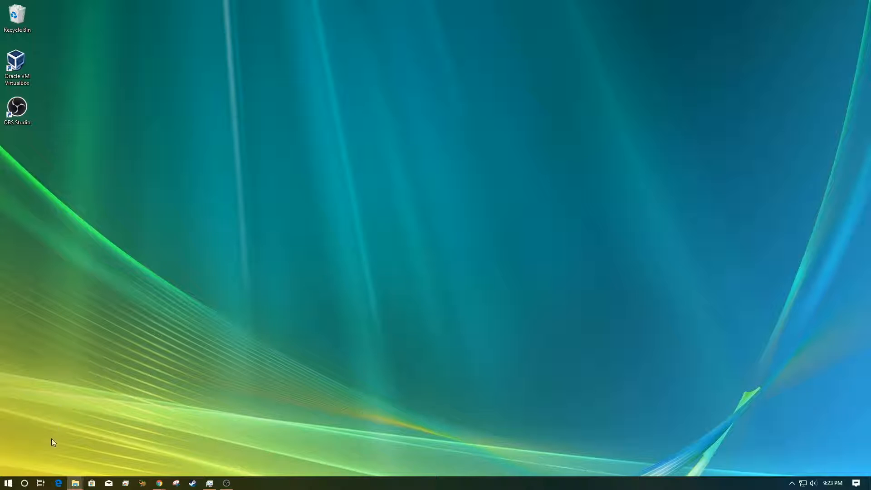
- Open Backup and Restore (Windows 7) under System and Security in the Control Panel
mouse_move(77, 486)
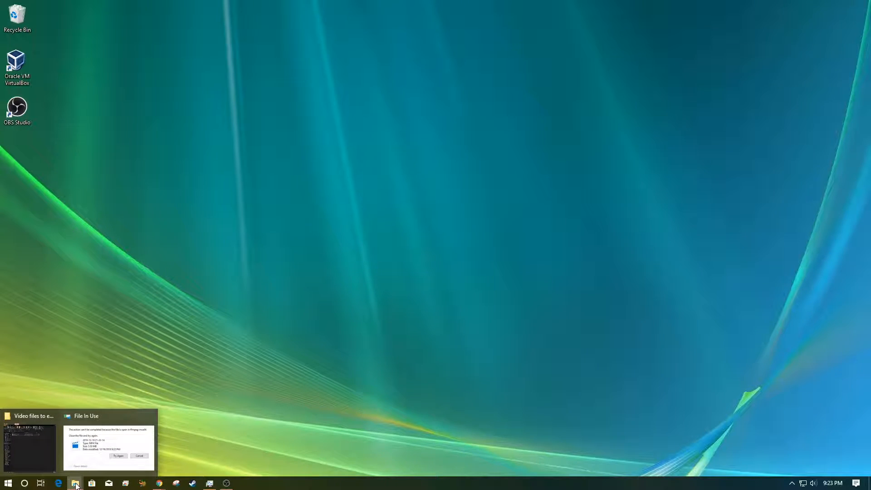
right_click(76, 486)
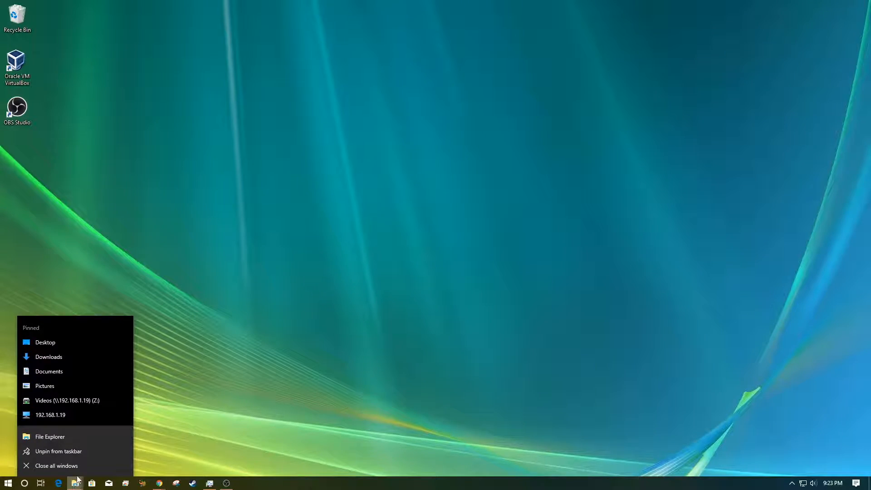
left_click(66, 437)
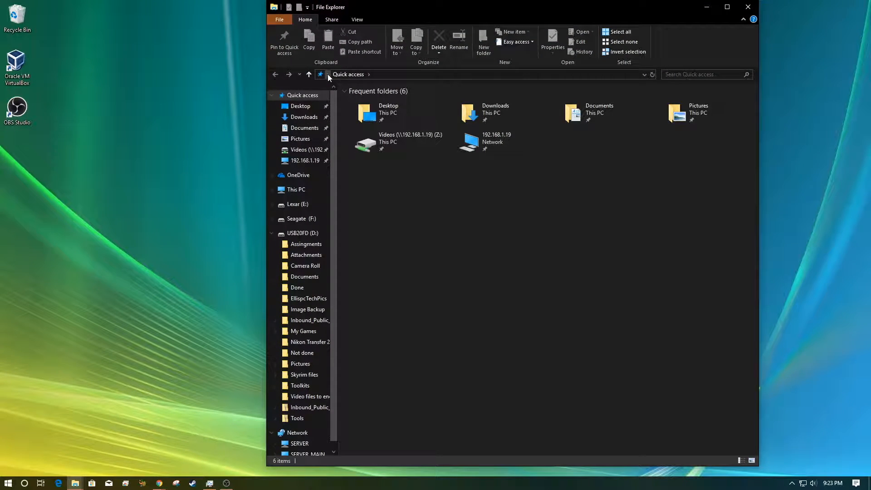
left_click(328, 74)
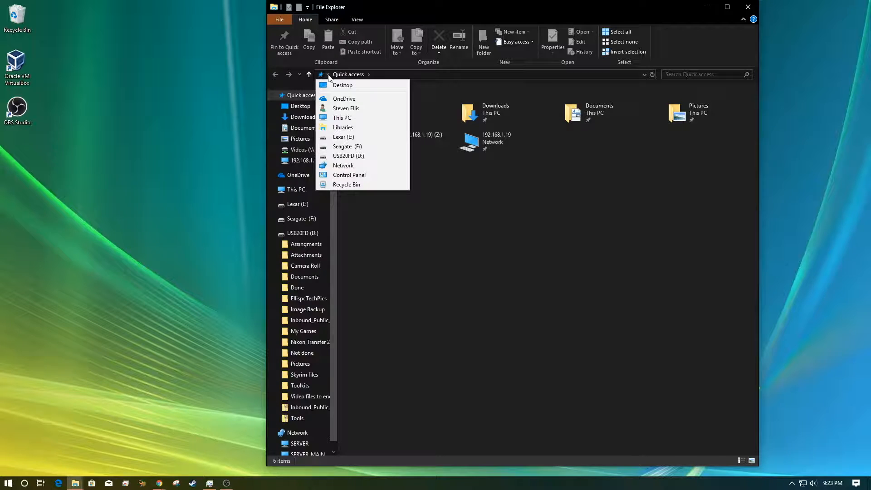
left_click(342, 176)
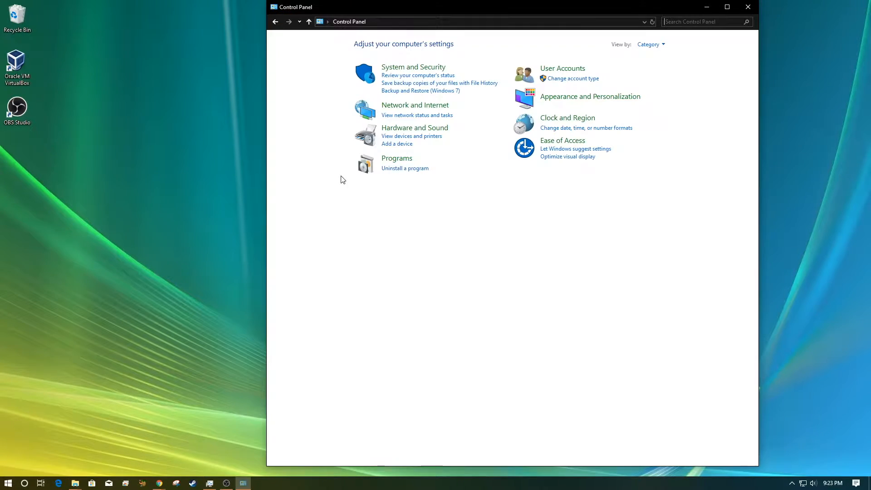
left_click(415, 68)
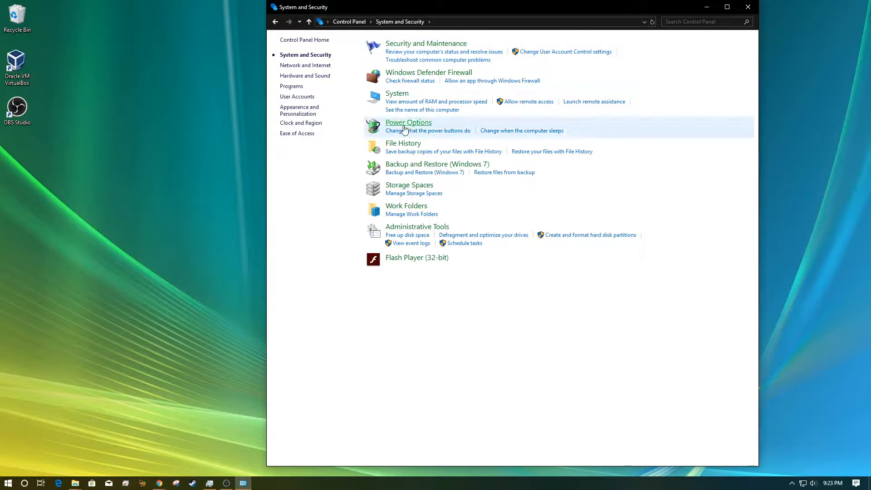
left_click(406, 165)
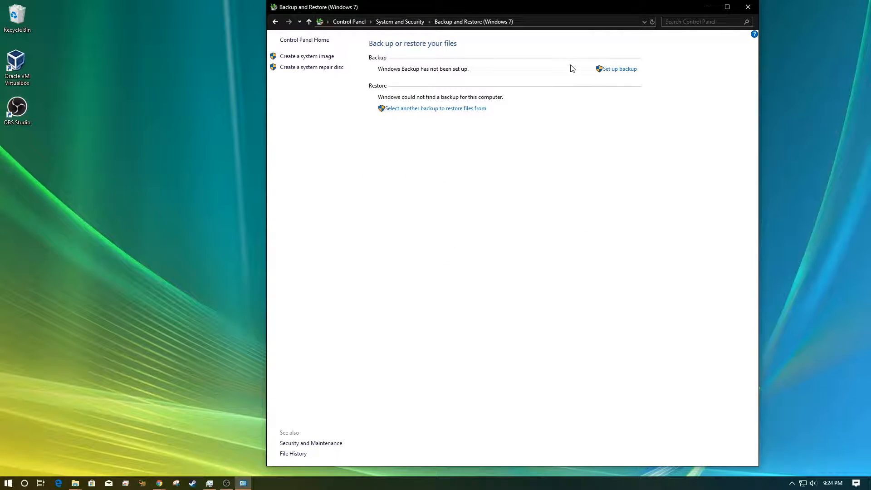
- Set up a Windows backup to Seagate (F:), letting Windows choose what to back up
left_click(625, 69)
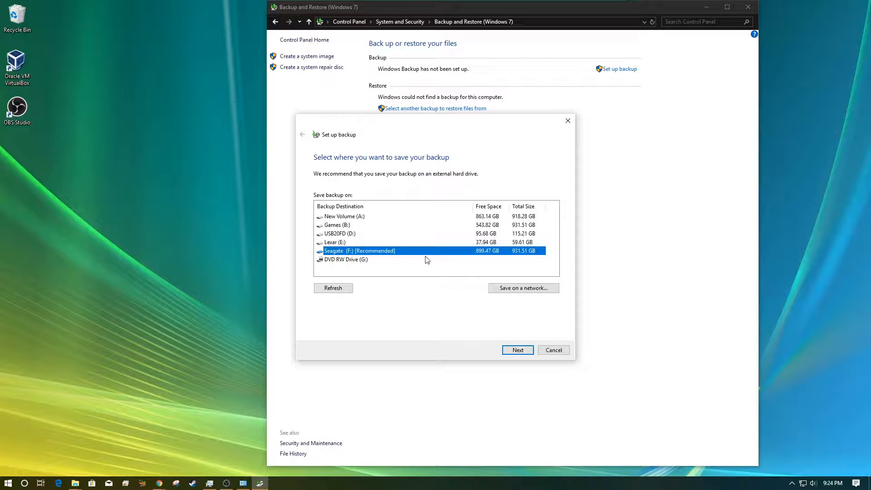
left_click(517, 353)
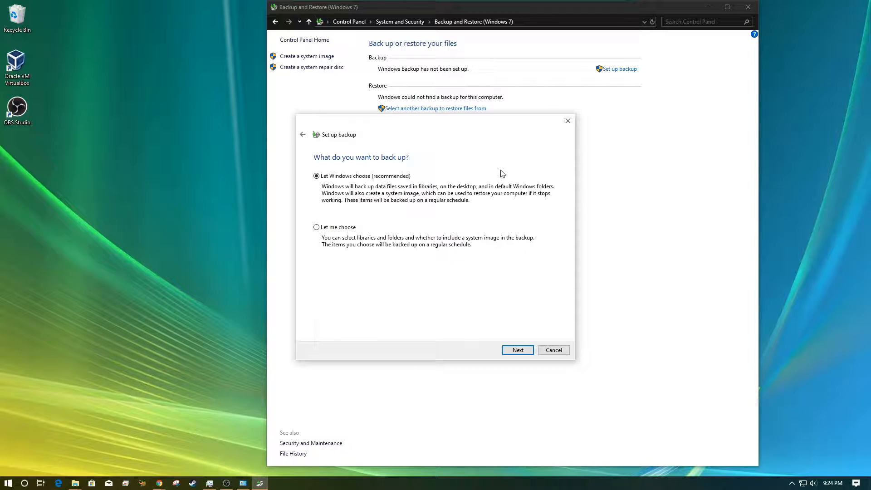
left_click(521, 351)
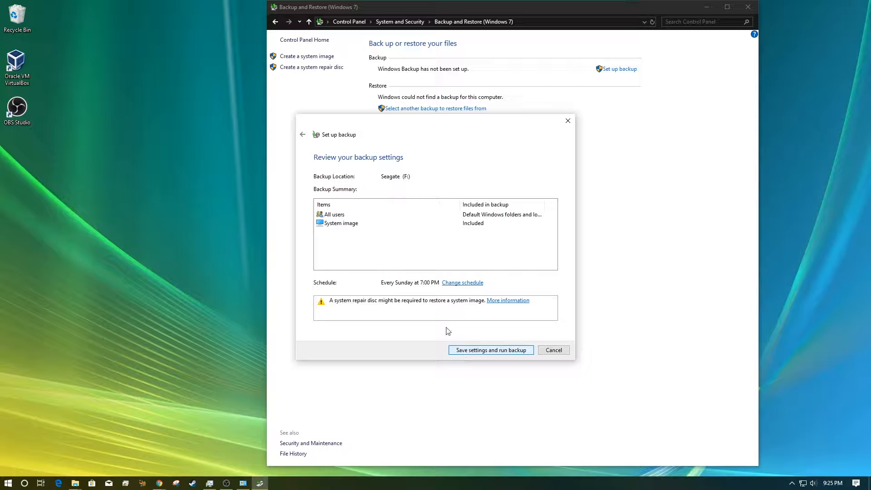
- Schedule the backup weekly on Sunday at 10:00 PM, then save the settings and run it
left_click(452, 283)
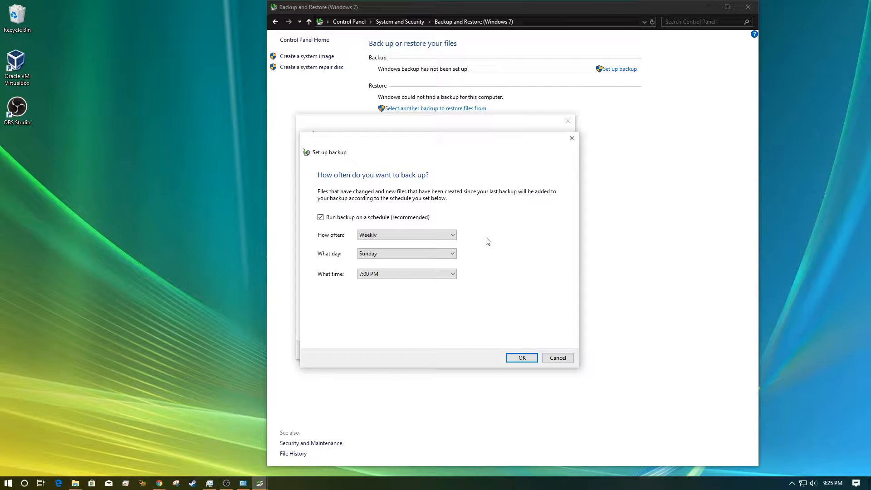
left_click(416, 235)
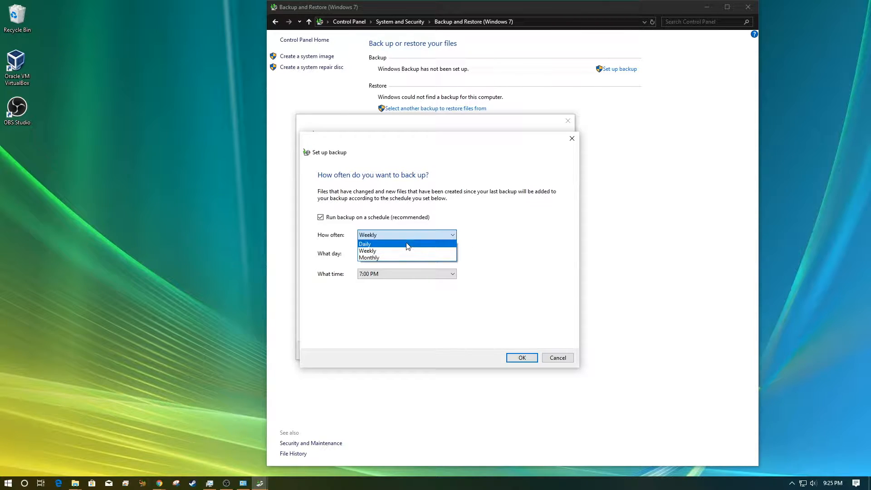
left_click(404, 252)
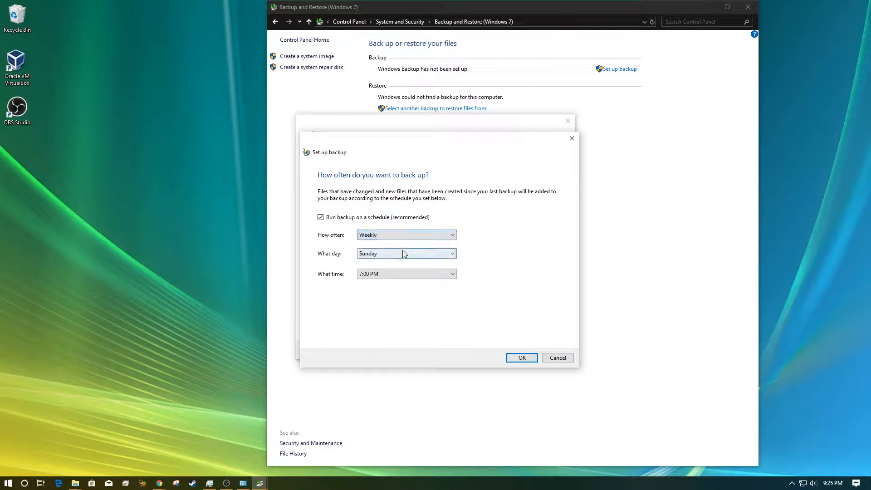
left_click(399, 257)
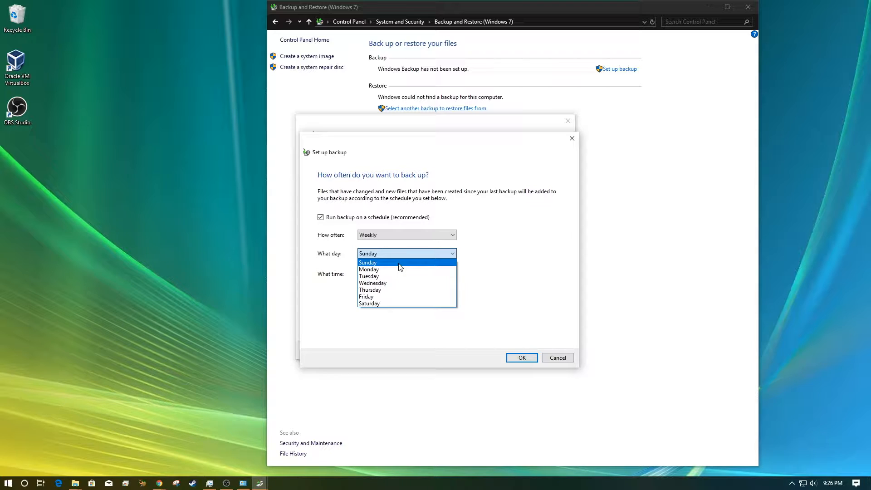
left_click(401, 267)
left_click(452, 276)
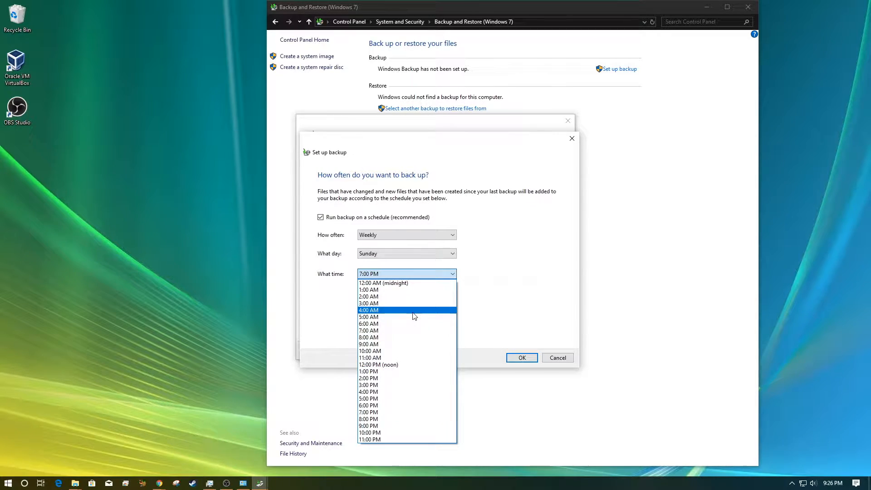
left_click(397, 432)
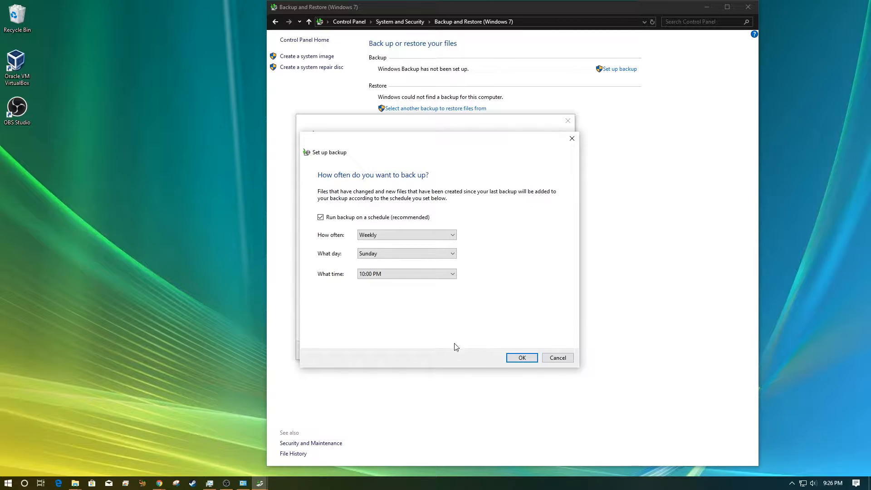
left_click(523, 358)
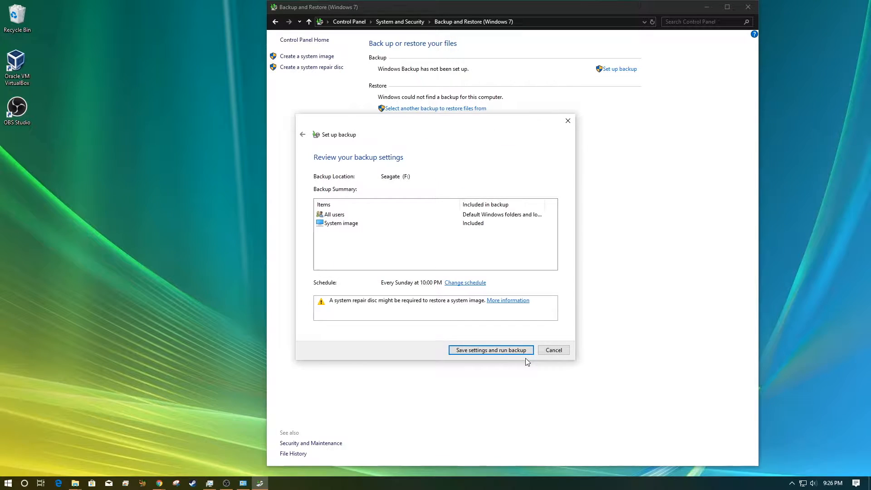
left_click(488, 354)
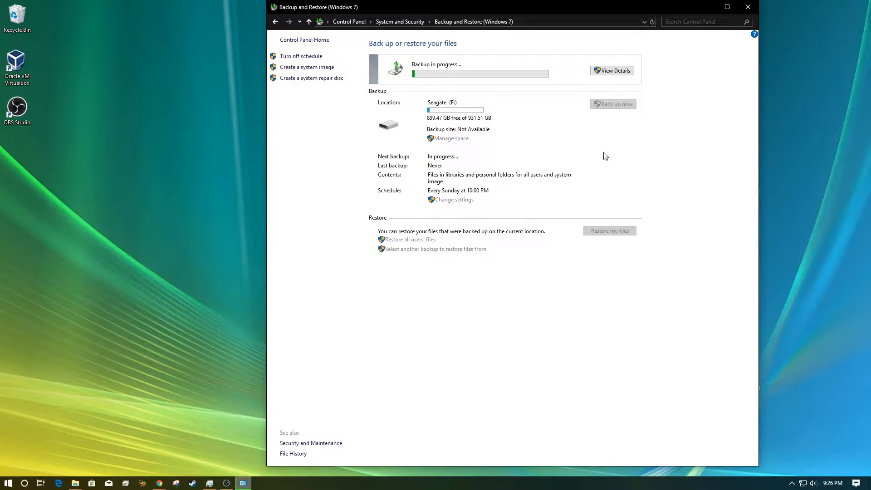
- Check the detailed progress of the running Windows backup, closing and reopening its progress window
left_click(621, 71)
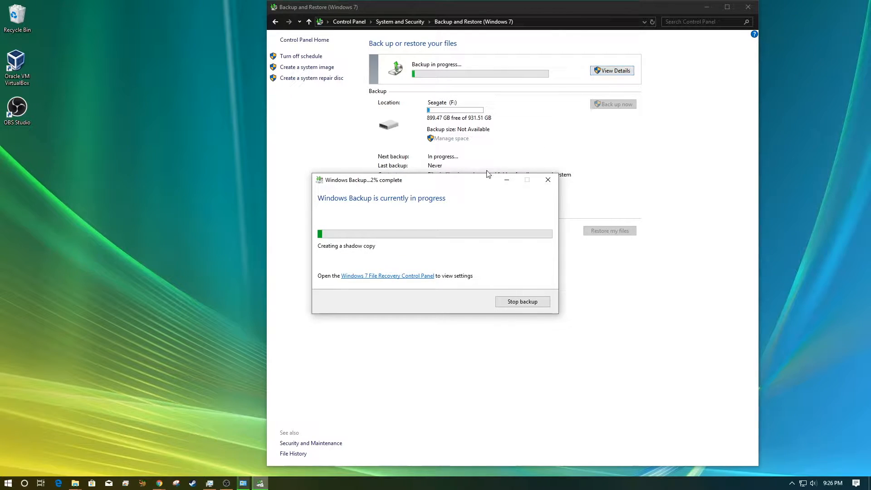
left_click_drag(472, 183, 499, 167)
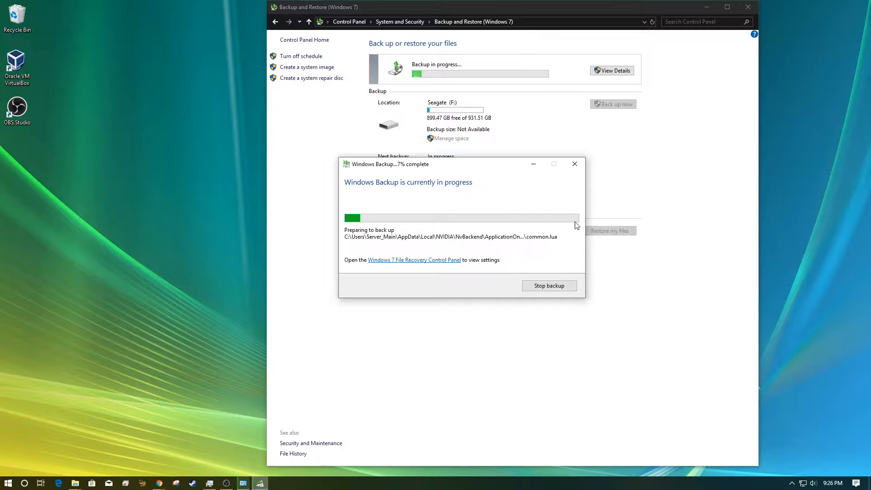
left_click(574, 164)
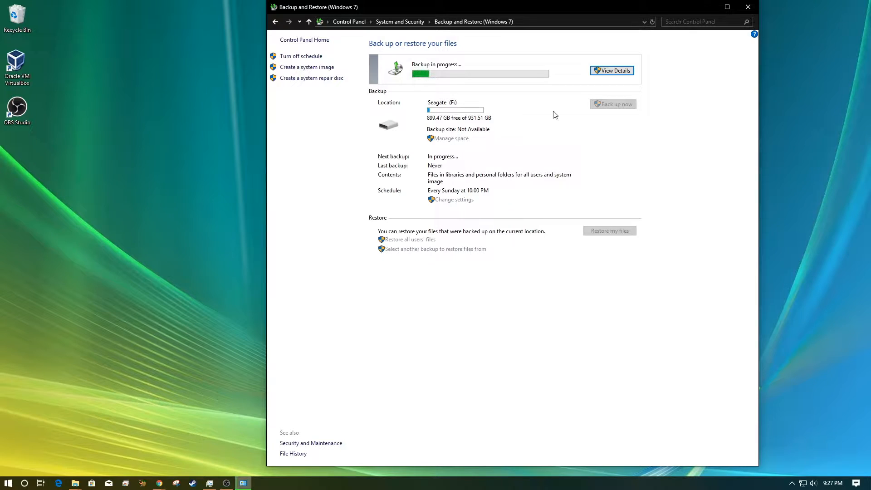
left_click(623, 71)
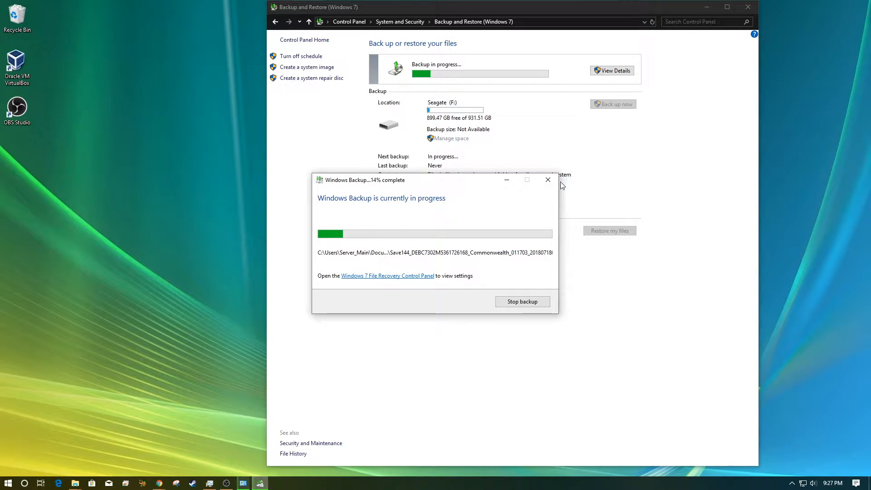
- Stop the running Windows backup, then close its progress window and the Backup and Restore window
left_click(523, 302)
left_click(433, 278)
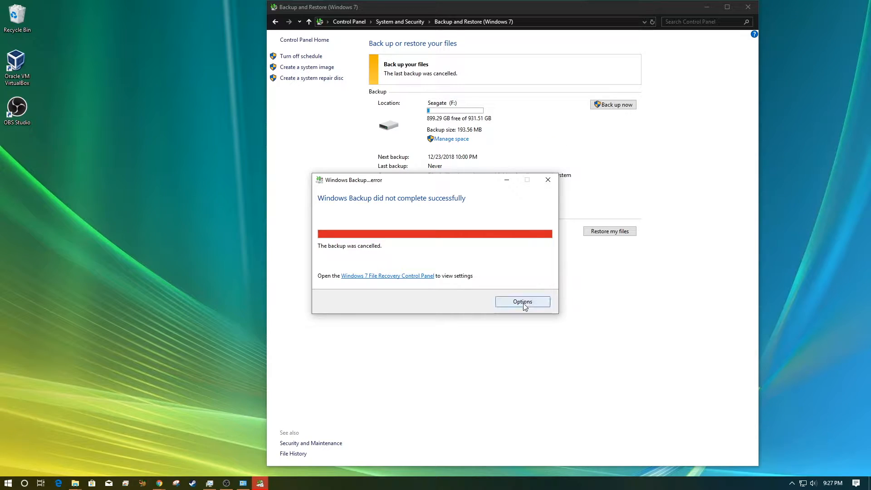
left_click(549, 179)
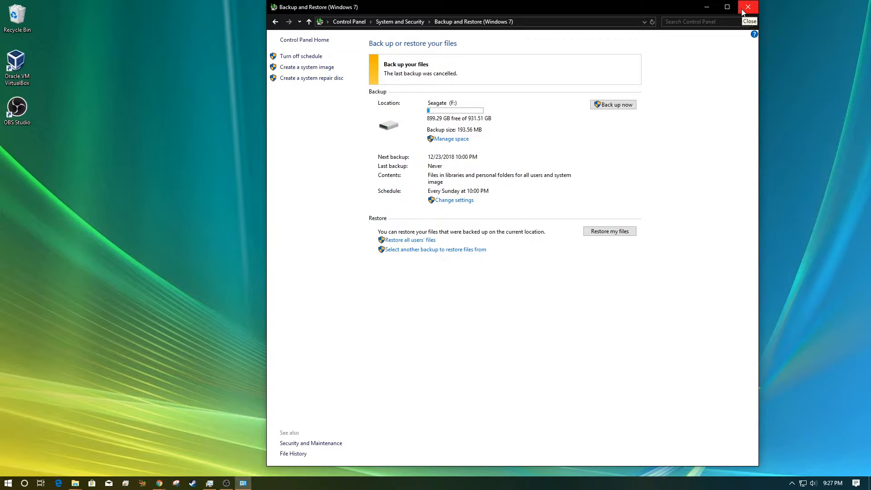
left_click(746, 7)
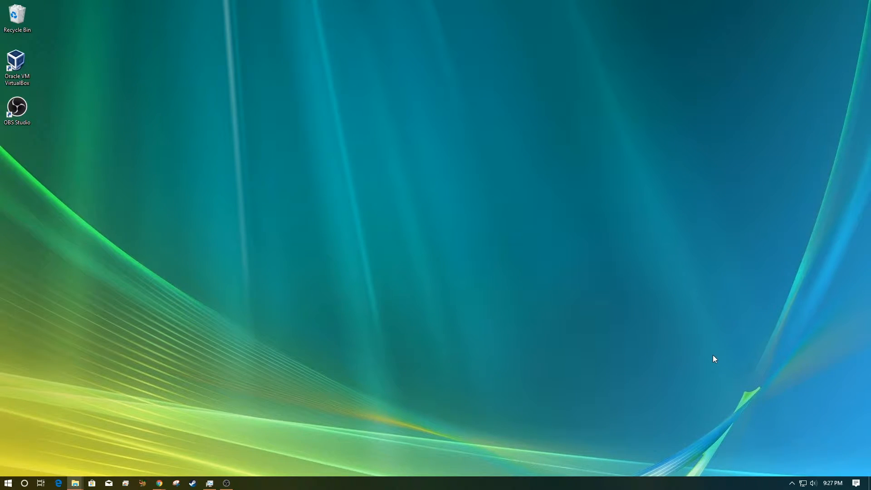
- Safely eject the external Seagate (F:) drive, listed as BUP Slim RD, from the system
left_click(792, 484)
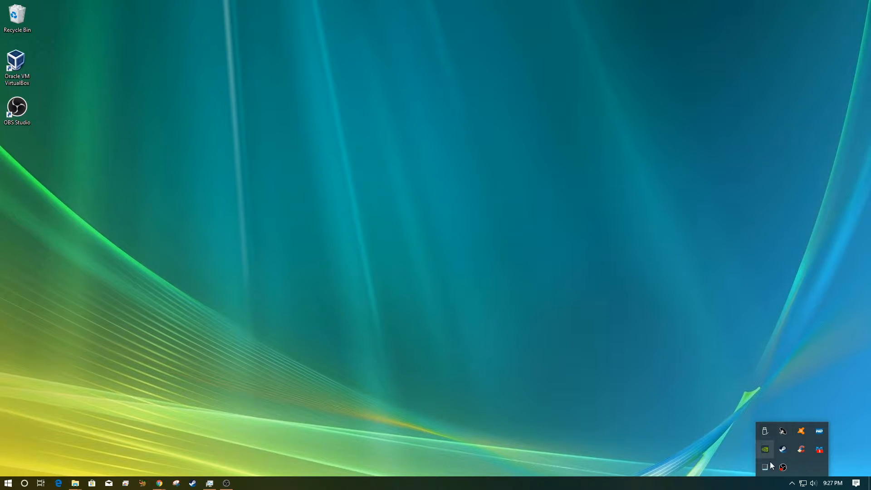
left_click(765, 432)
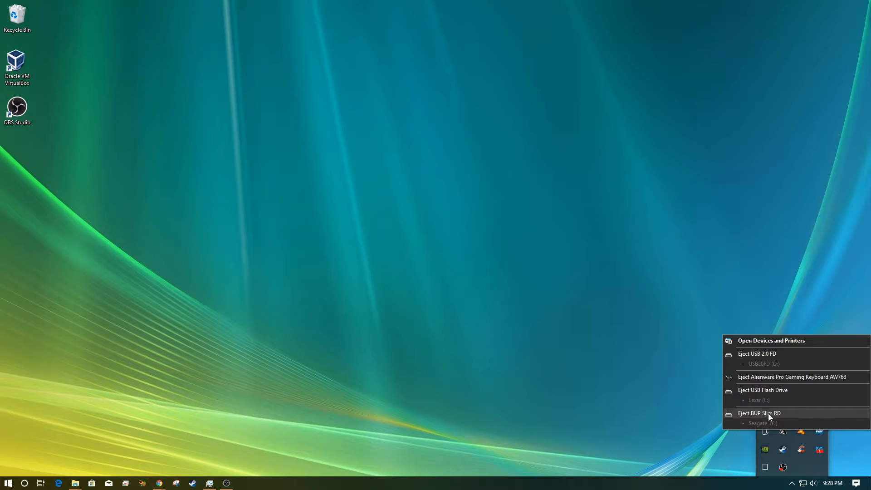
left_click(768, 414)
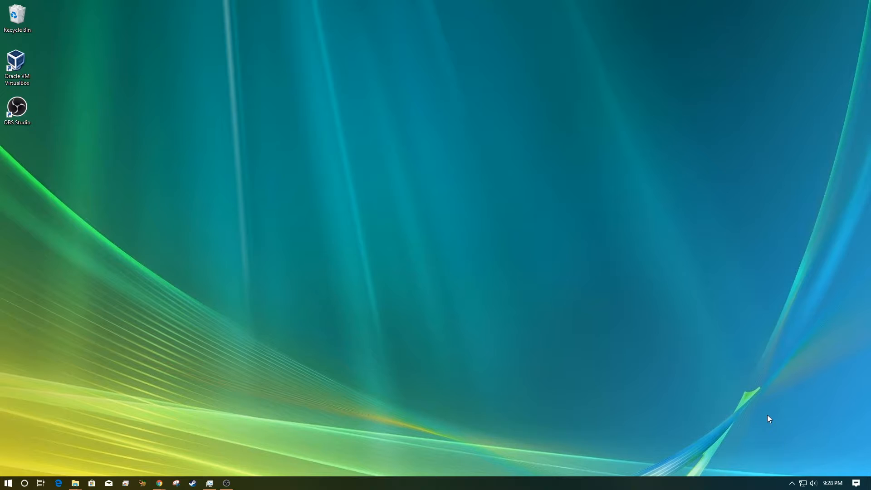